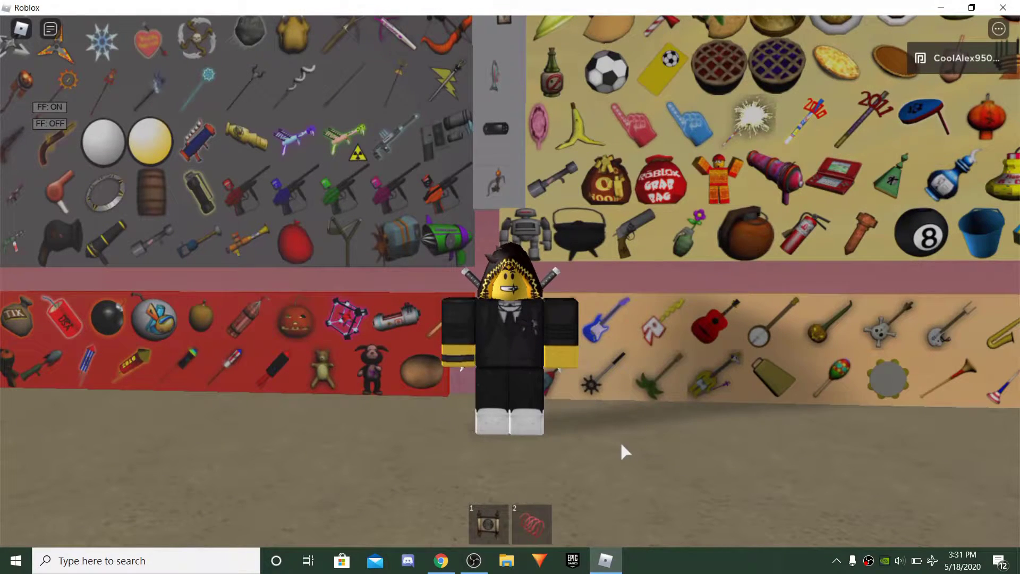
# Step: Equip the scroll, look around, then switch to its 6,750-Robux catalog page in Chrome
pyautogui.press('1')
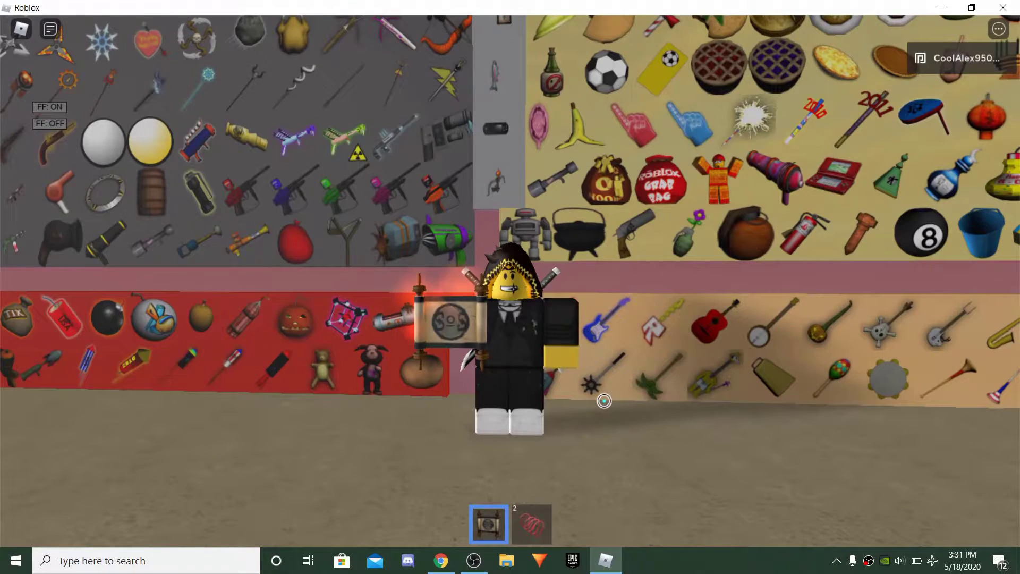
pyautogui.press('Left')
pyautogui.press('Right')
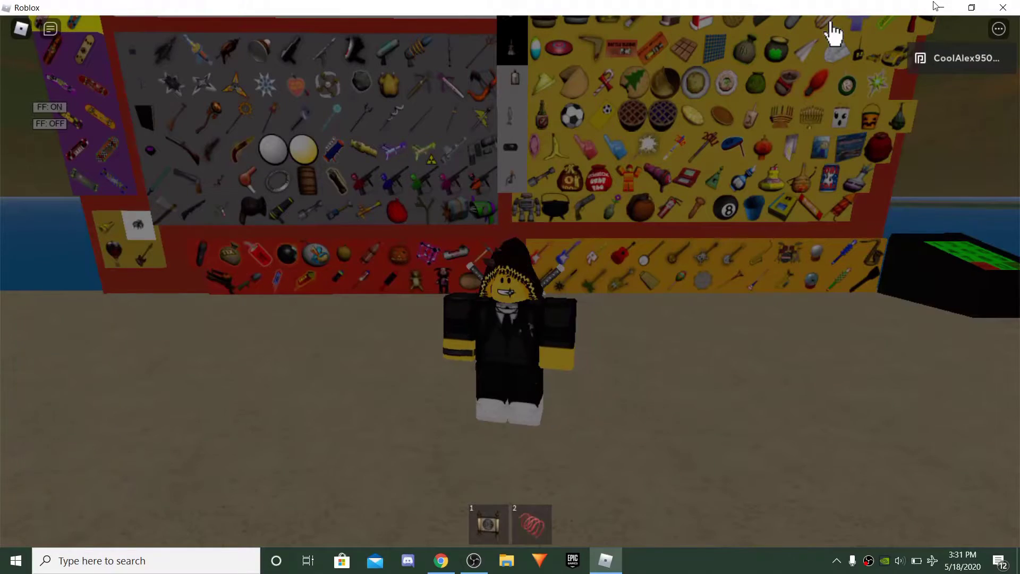
pyautogui.hotkey('alt', 'Tab')
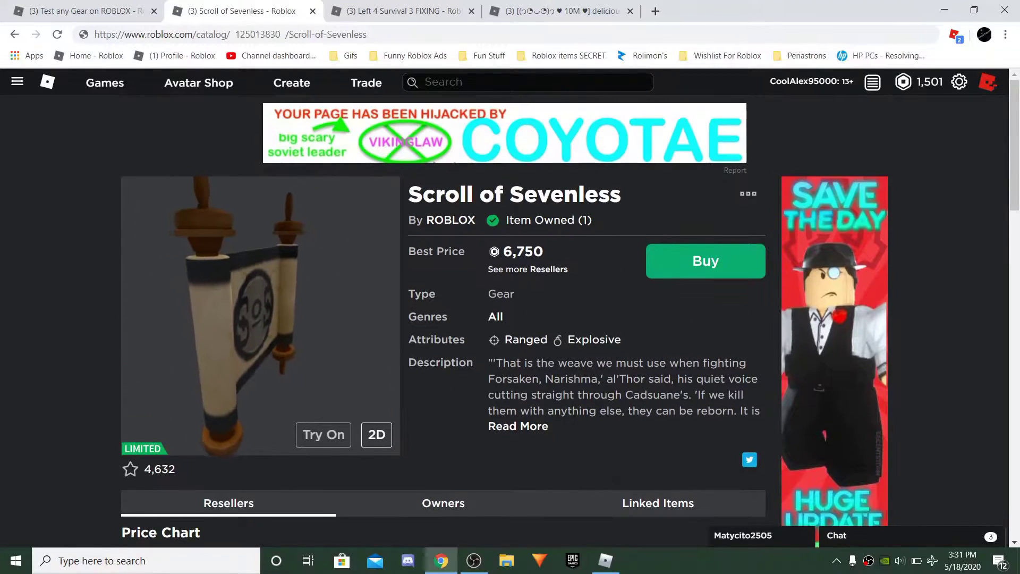
pyautogui.scroll(-2, 550, 335)
pyautogui.scroll(-1, 566, 363)
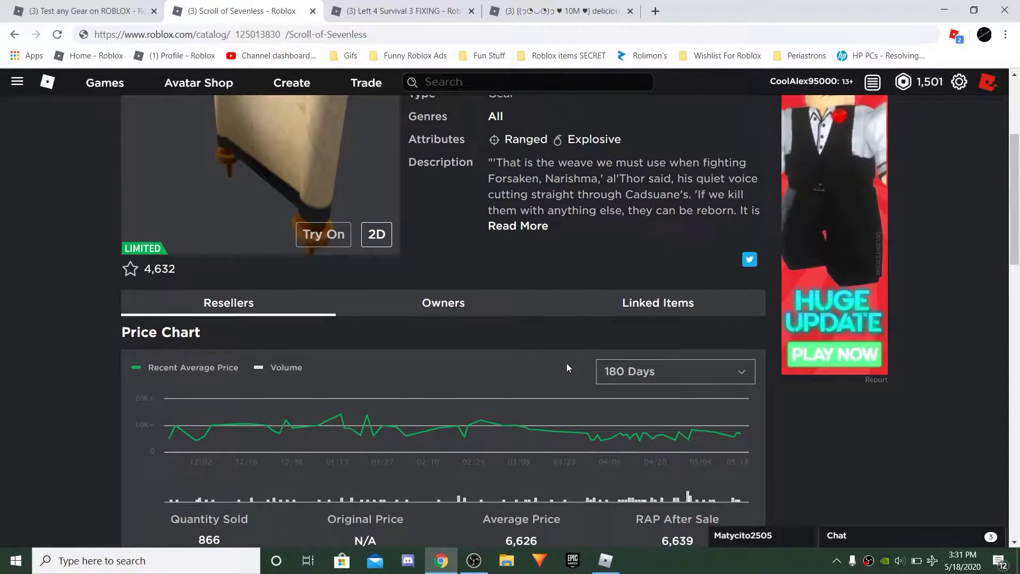
pyautogui.scroll(-2, 615, 395)
pyautogui.scroll(-1, 563, 419)
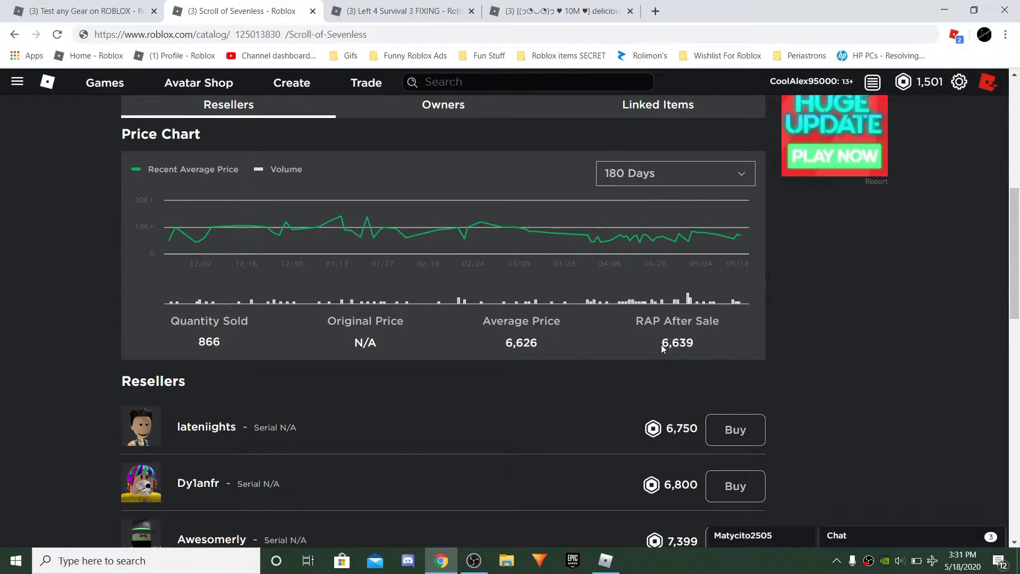
pyautogui.scroll(1, 567, 387)
pyautogui.scroll(-1, 633, 384)
# Step: Back in the game, walk to the blue robot, fire the scroll at it, then put it away
pyautogui.click(617, 568)
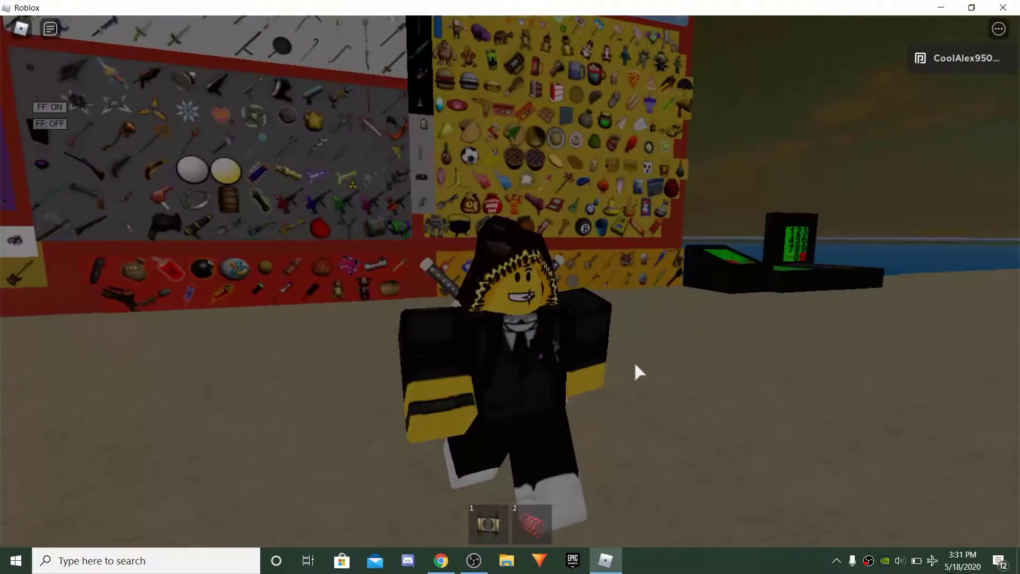
pyautogui.press('shift')
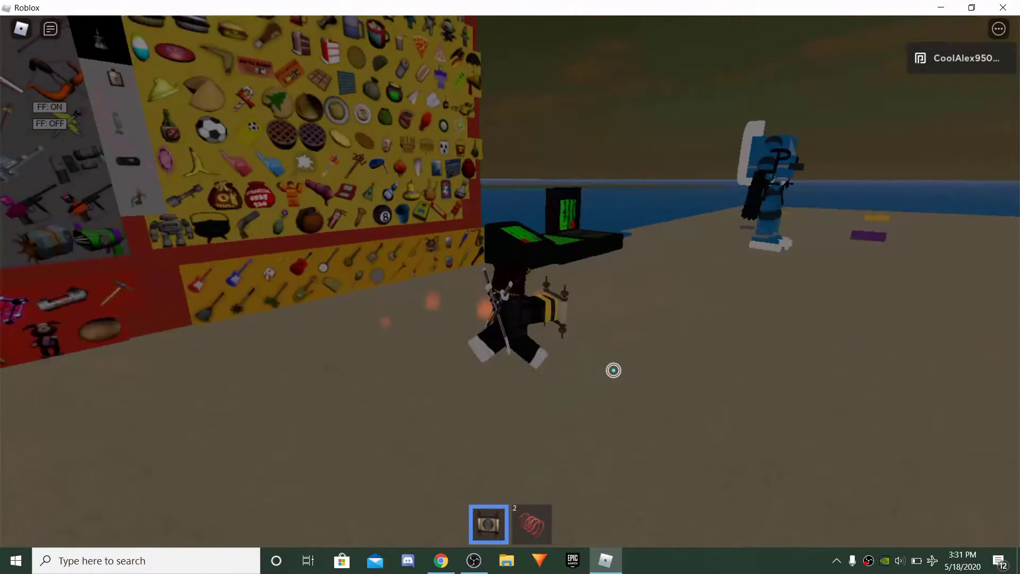
pyautogui.press('w')
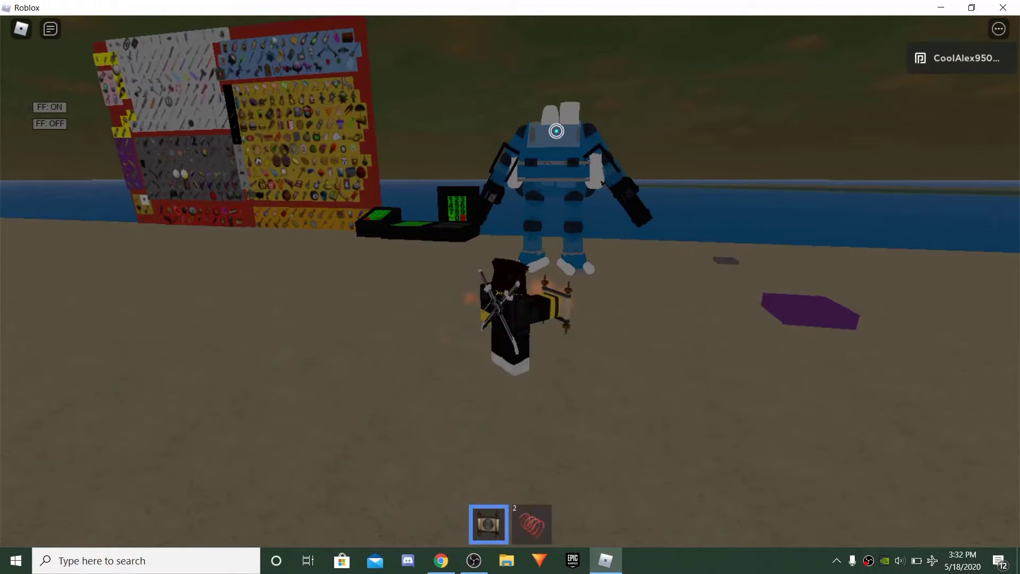
pyautogui.click(557, 179)
pyautogui.press('1')
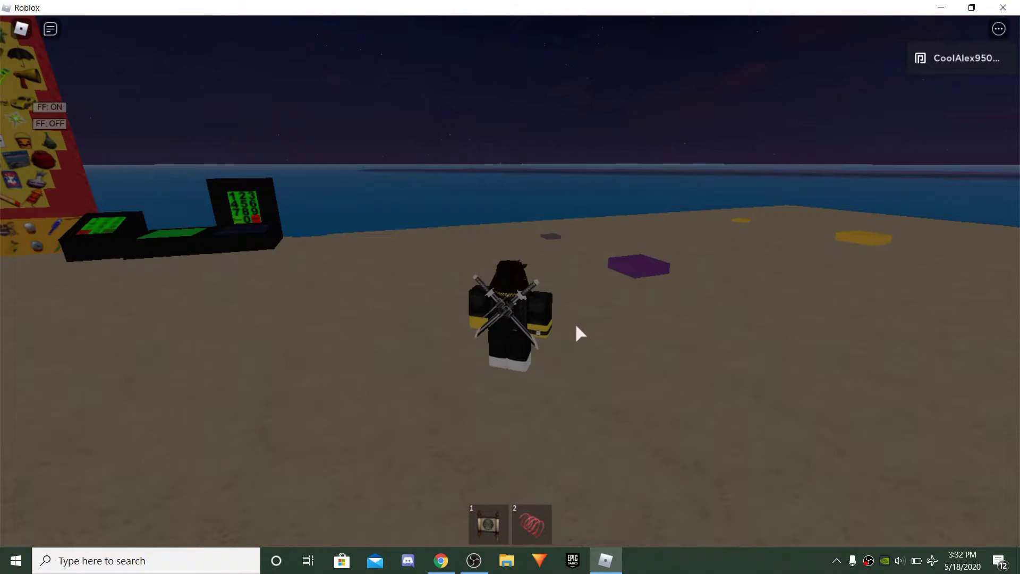
pyautogui.press('Left')
# Step: Equip the rocket launcher from the backpack
pyautogui.press('`')
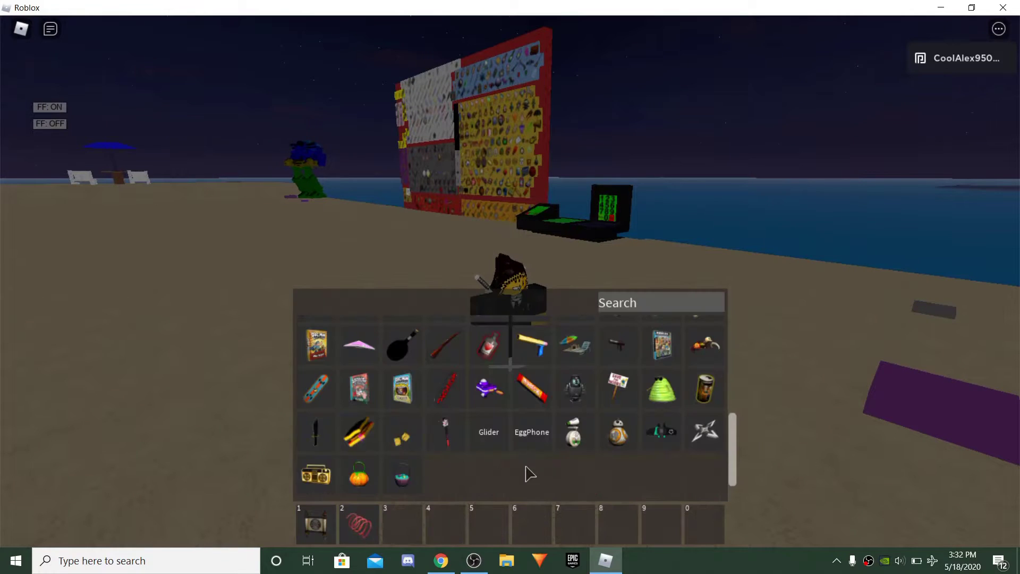
pyautogui.press('Left')
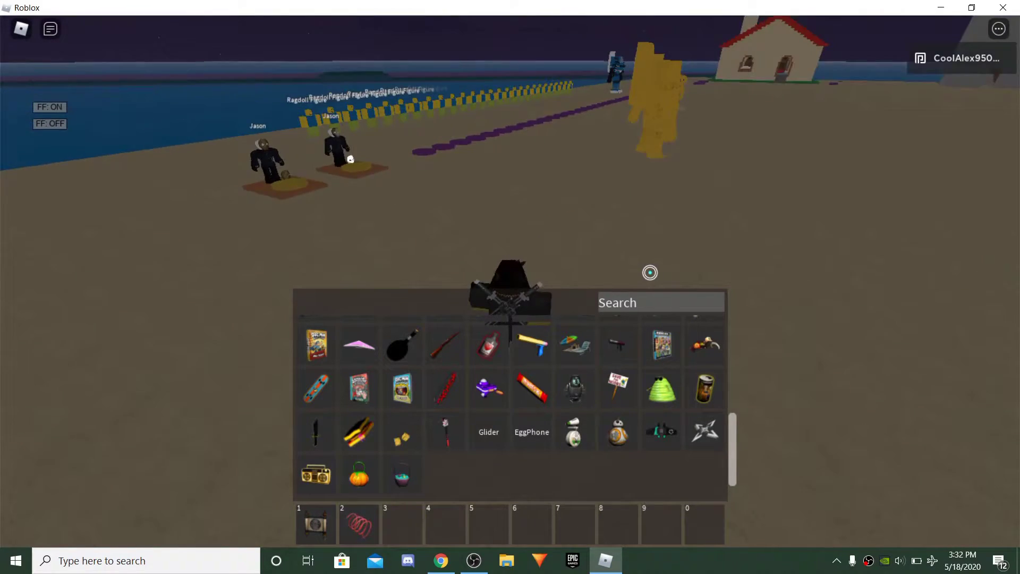
pyautogui.scroll(5, 533, 434)
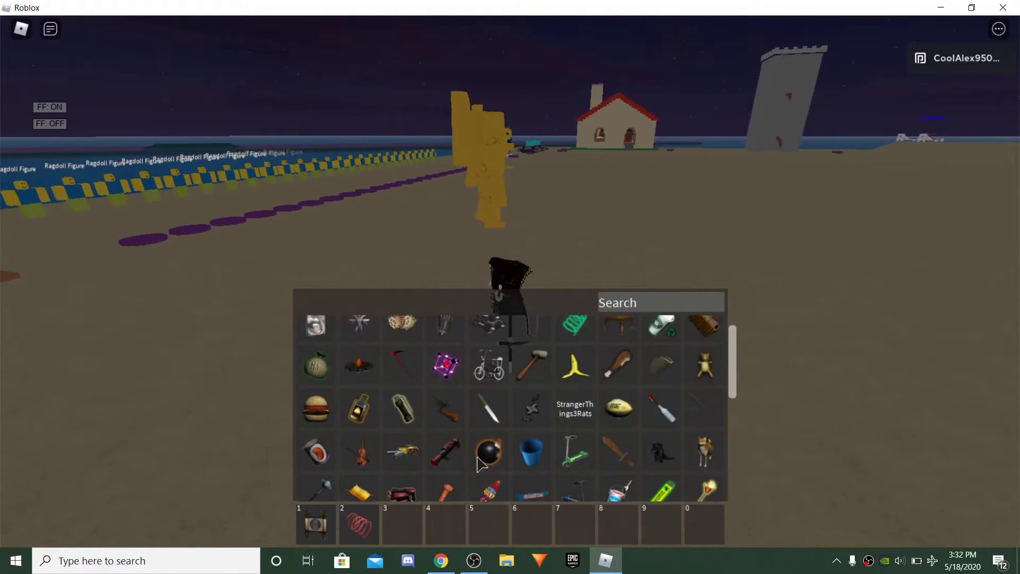
pyautogui.click(454, 463)
pyautogui.press('`')
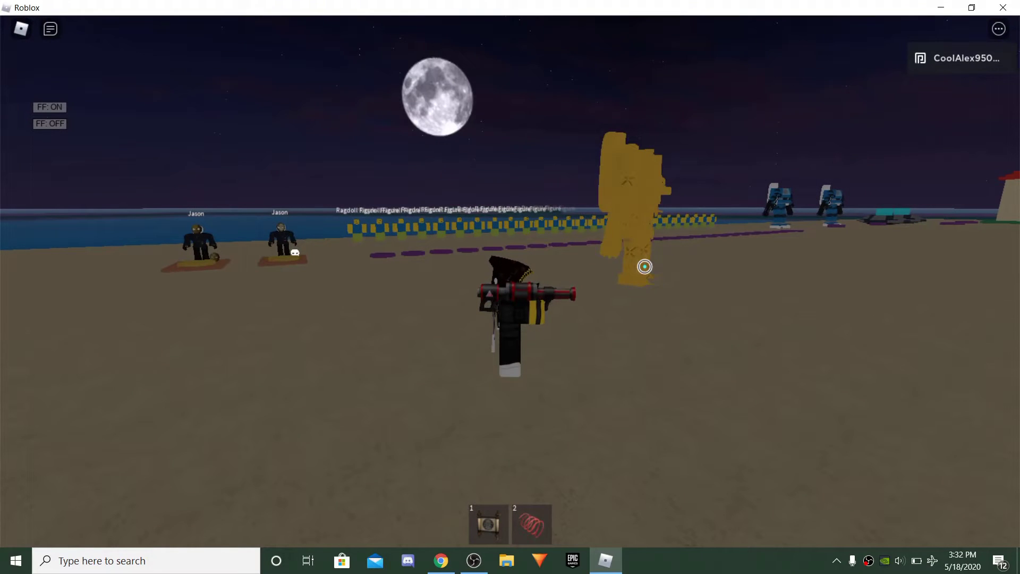
# Step: Walk to the giant yellow figure, then switch back to the scroll to blast it
pyautogui.press('w')
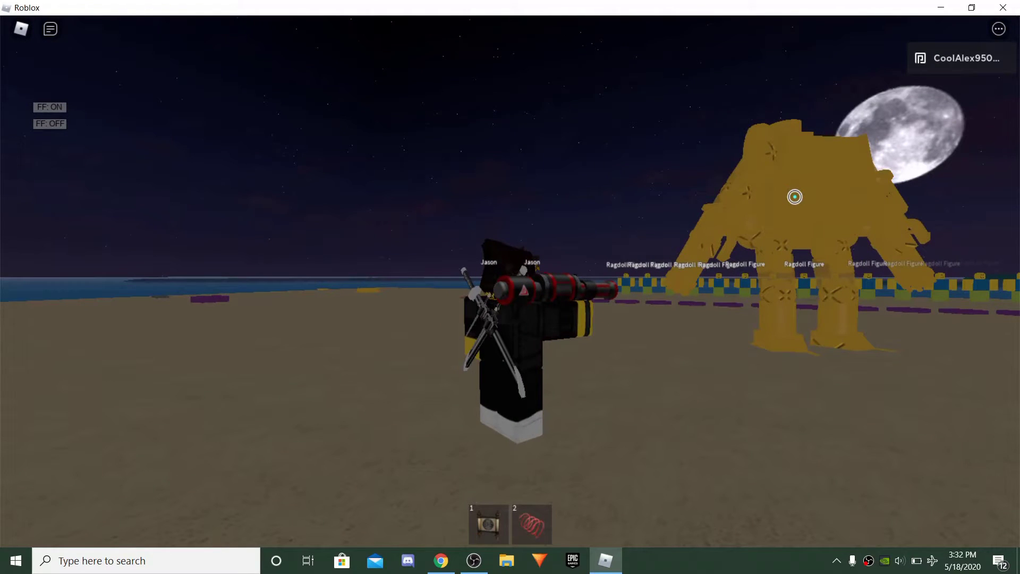
pyautogui.press('a')
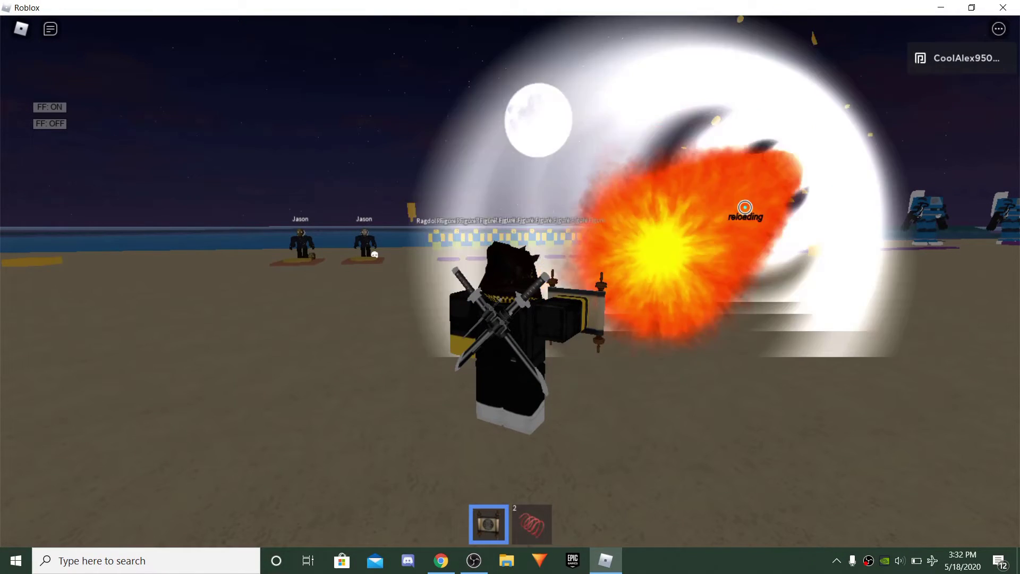
pyautogui.press('2')
pyautogui.press('1')
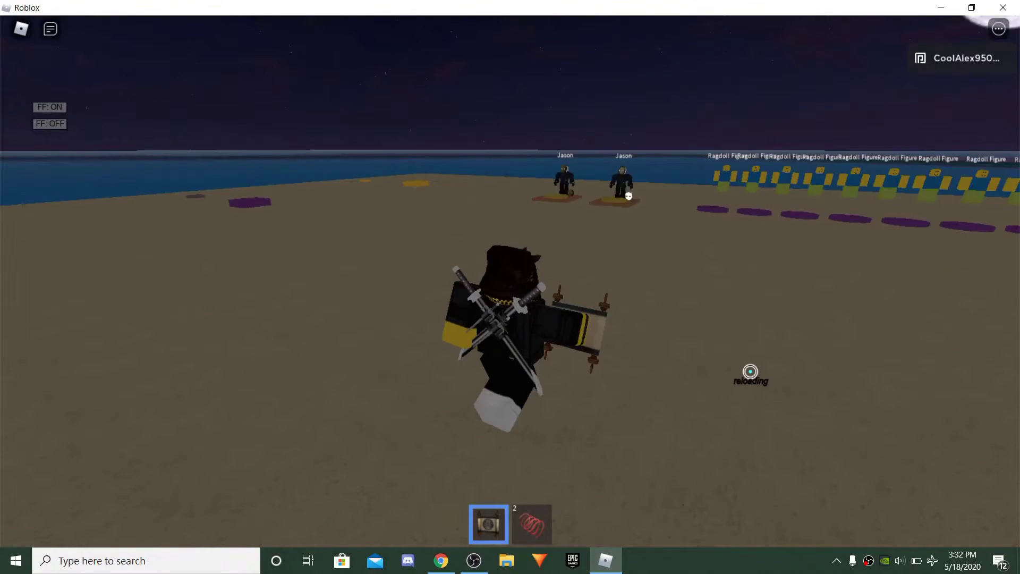
pyautogui.press('Right')
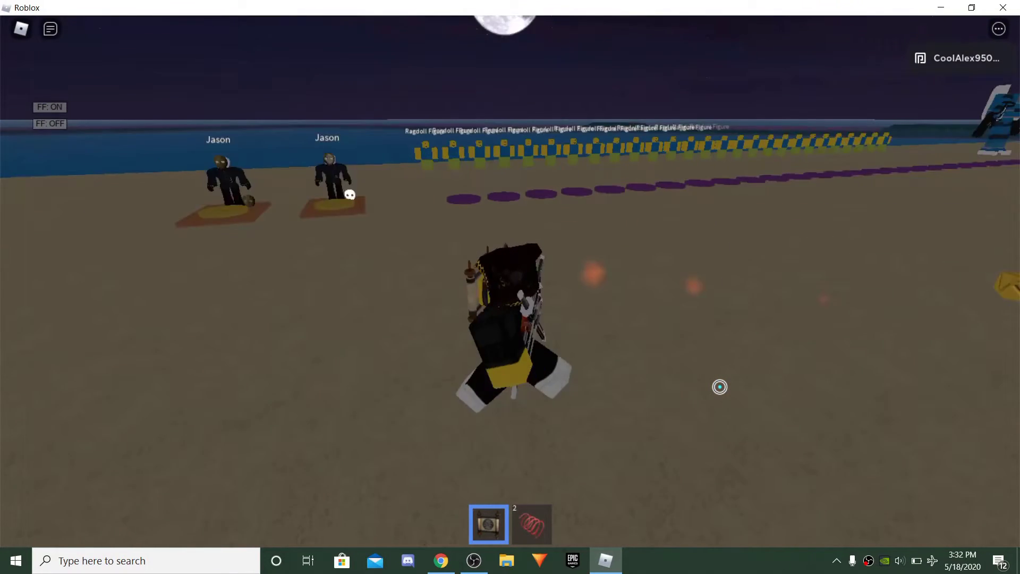
pyautogui.press('`')
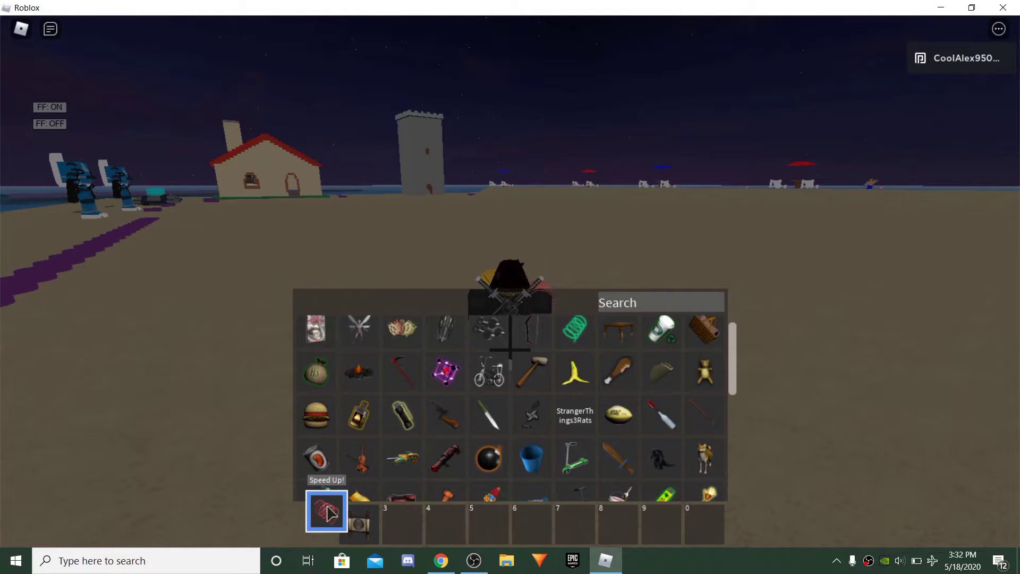
pyautogui.scroll(1, 379, 402)
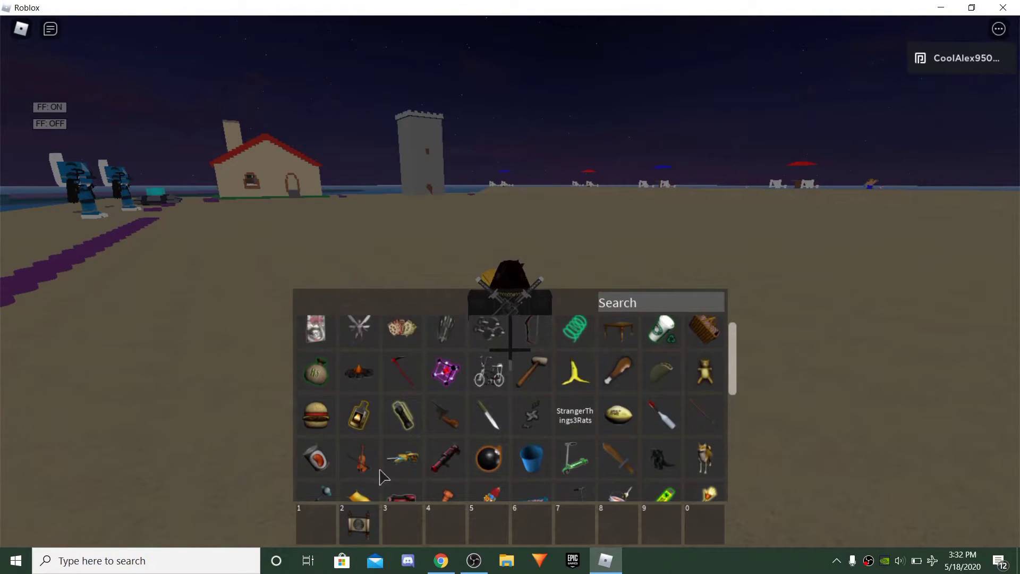
# Step: Ride the golden carpet over the sea and beach, then land near the blue robots
pyautogui.click(318, 526)
pyautogui.press('`')
pyautogui.scroll(5, 511, 282)
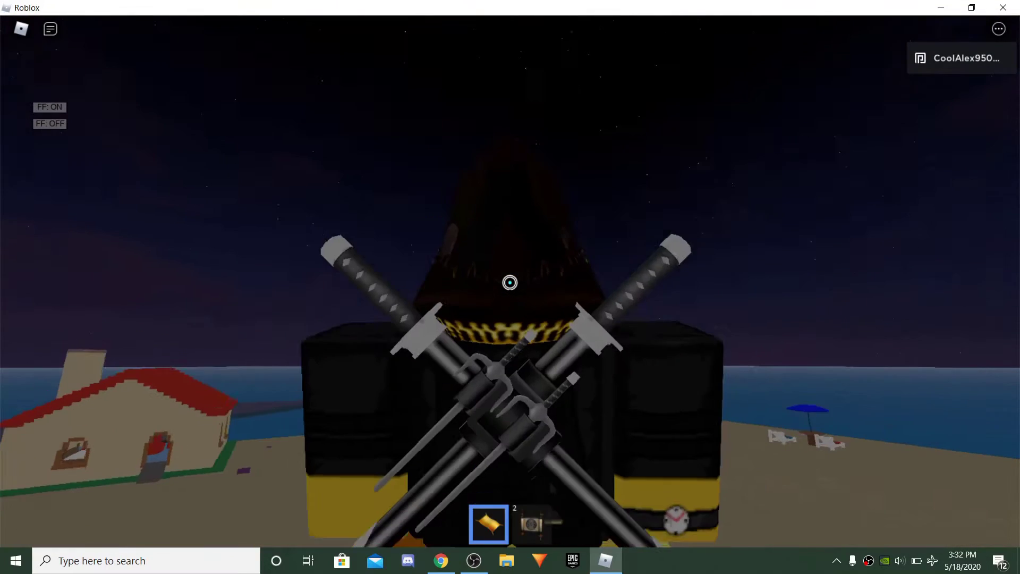
pyautogui.scroll(-5, 510, 282)
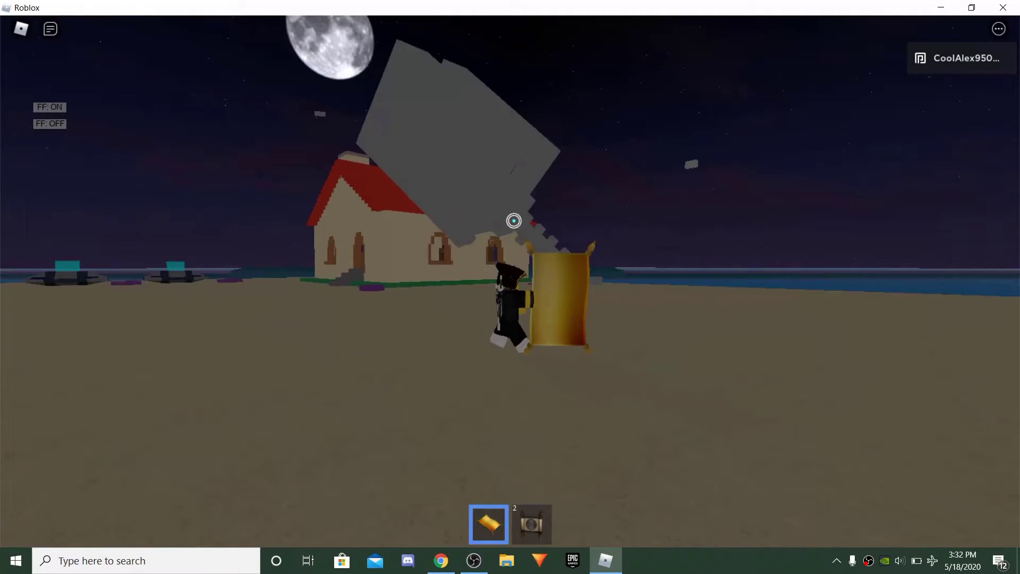
pyautogui.click(561, 226)
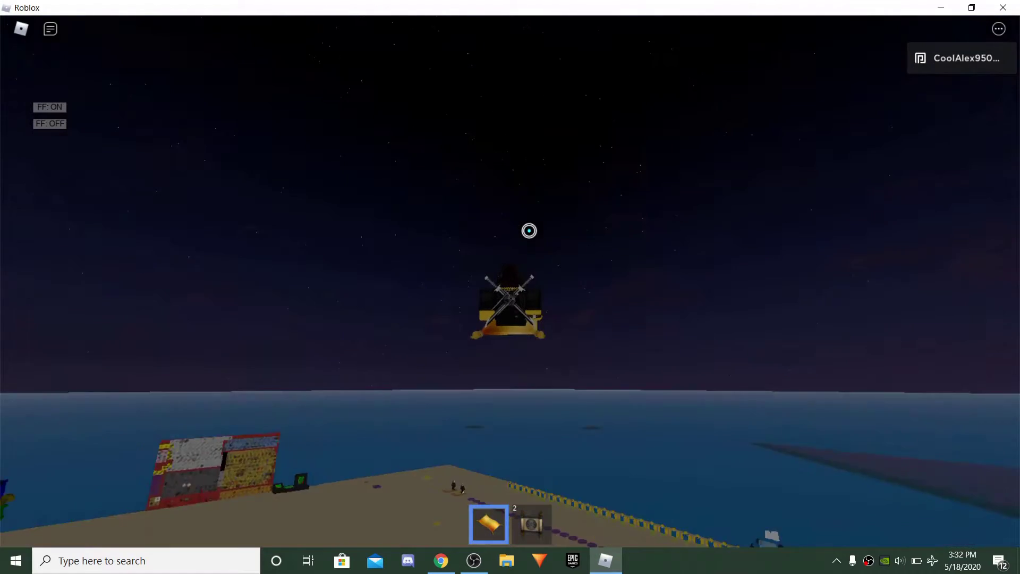
pyautogui.press('1')
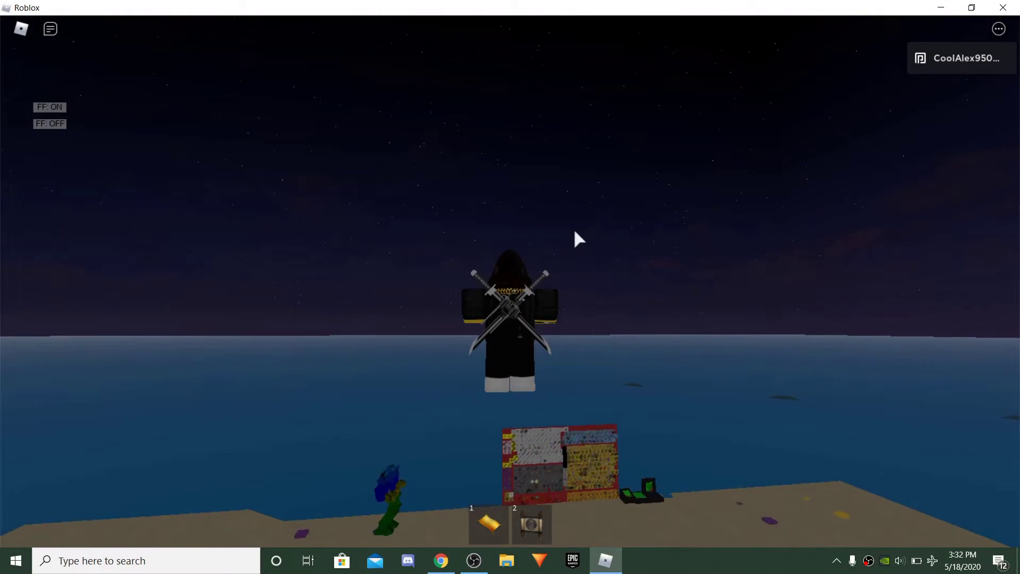
pyautogui.click(584, 215)
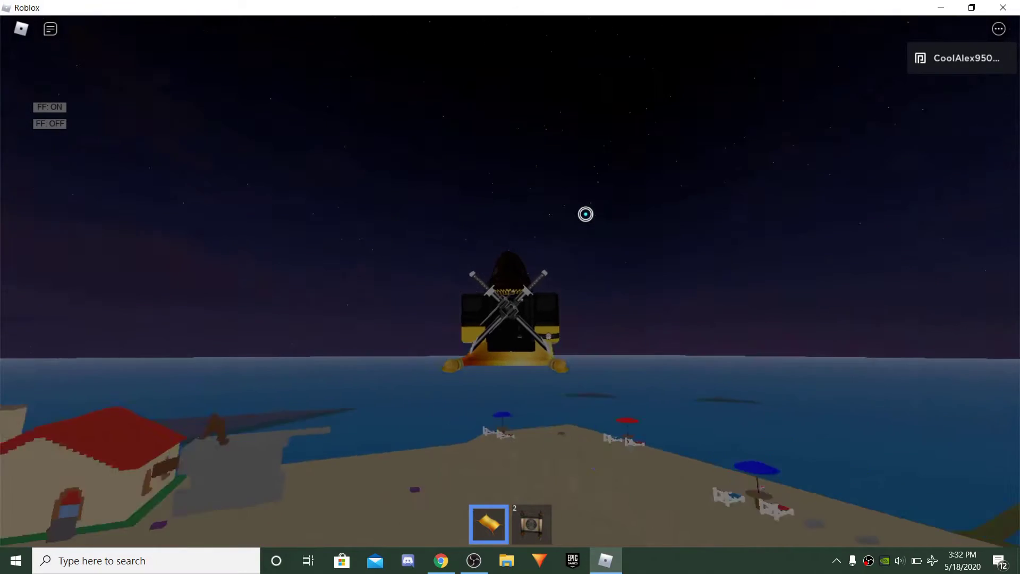
pyautogui.press('1')
# Step: Walk across the beach with the scroll equipped
pyautogui.press('w')
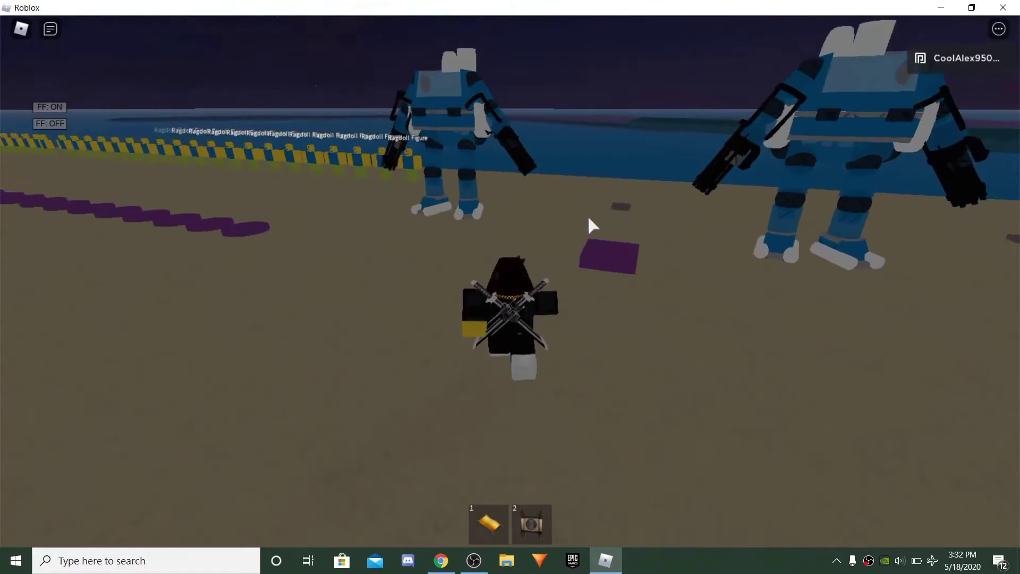
pyautogui.press('2')
pyautogui.press('Right')
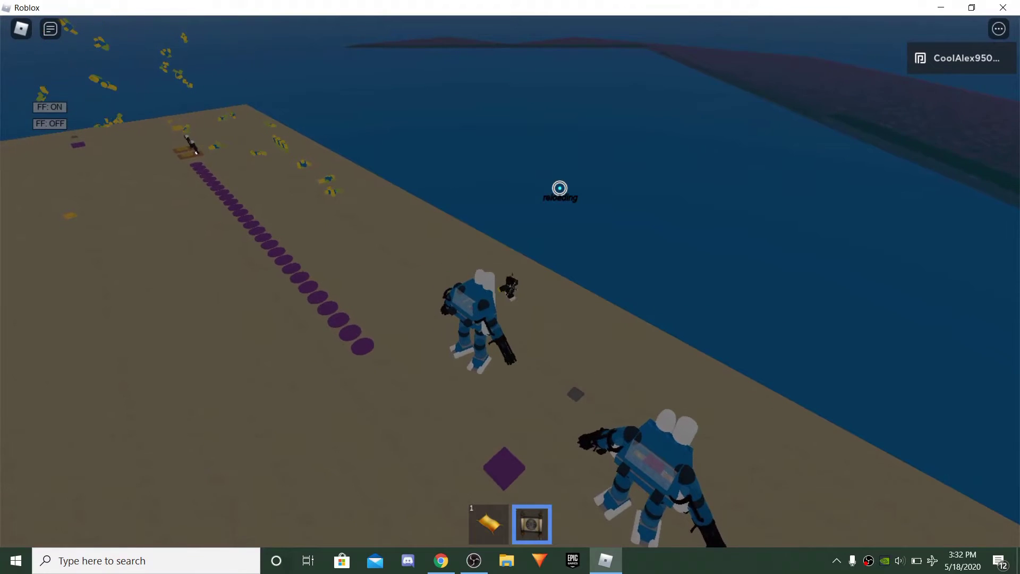
# Step: Fly the golden carpet along the beach and over the water toward the house
pyautogui.press('1')
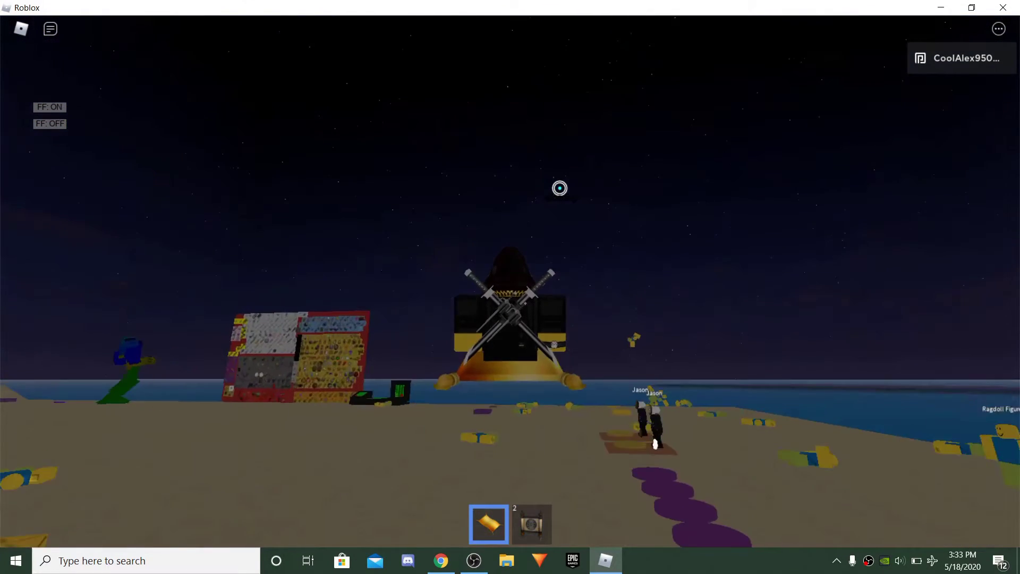
pyautogui.press('w')
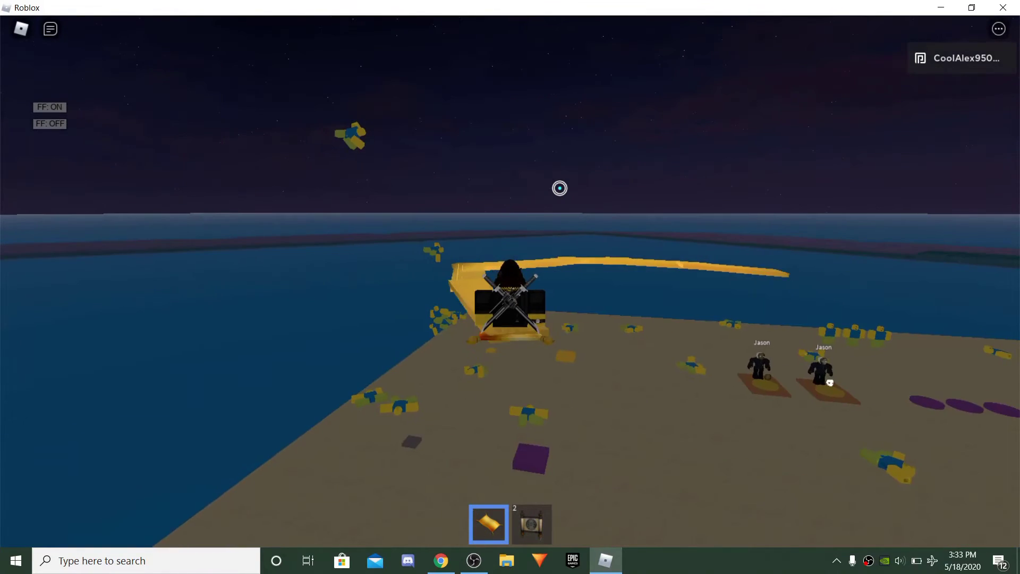
pyautogui.press('w')
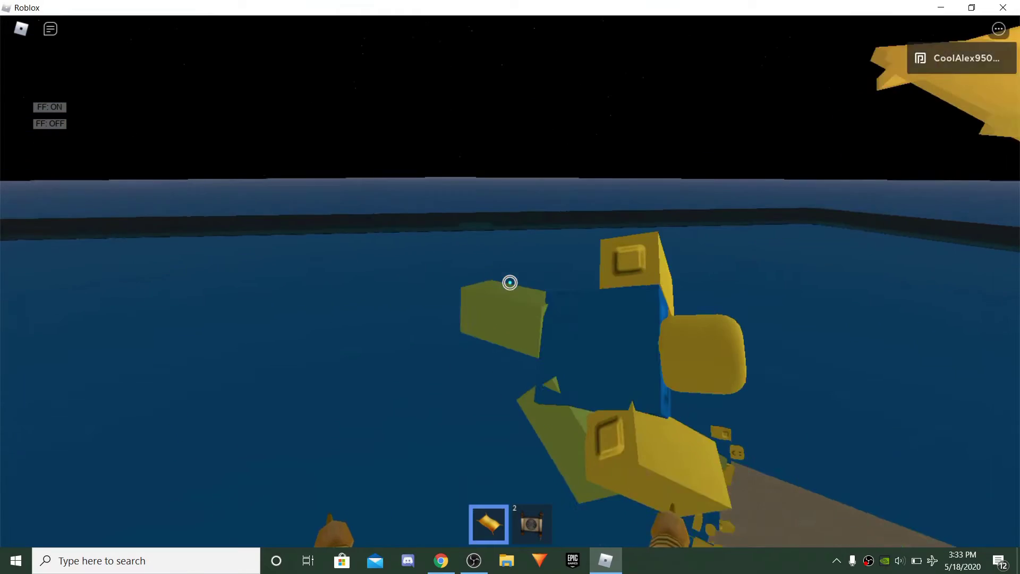
pyautogui.scroll(-5, 510, 282)
pyautogui.press('1')
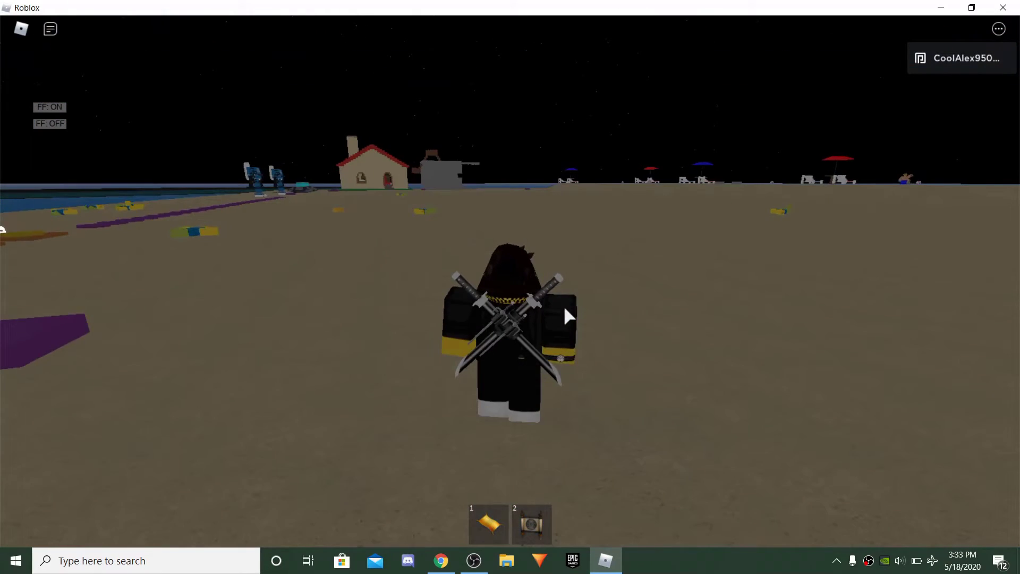
pyautogui.press('1')
pyautogui.press('shift')
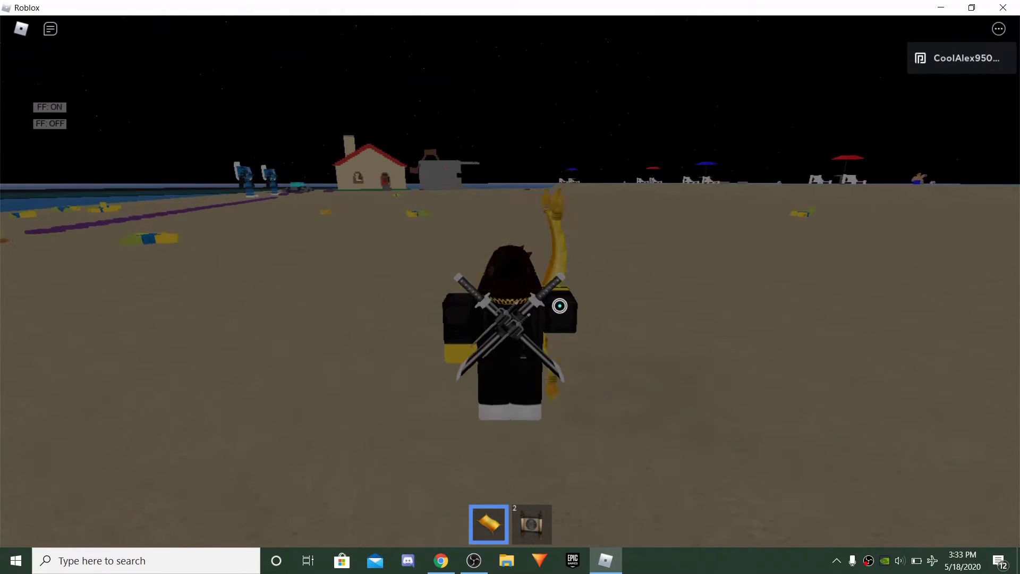
pyautogui.press('w')
pyautogui.scroll(-5, 559, 306)
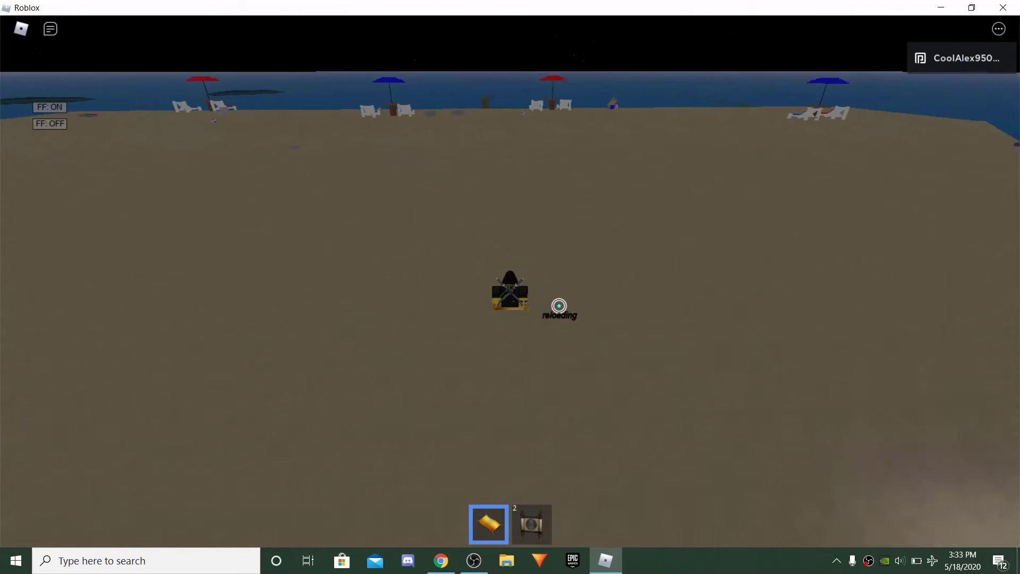
pyautogui.scroll(4, 559, 306)
# Step: Run toward the robots and house, then cast the scroll's fire blast at the house
pyautogui.press('2')
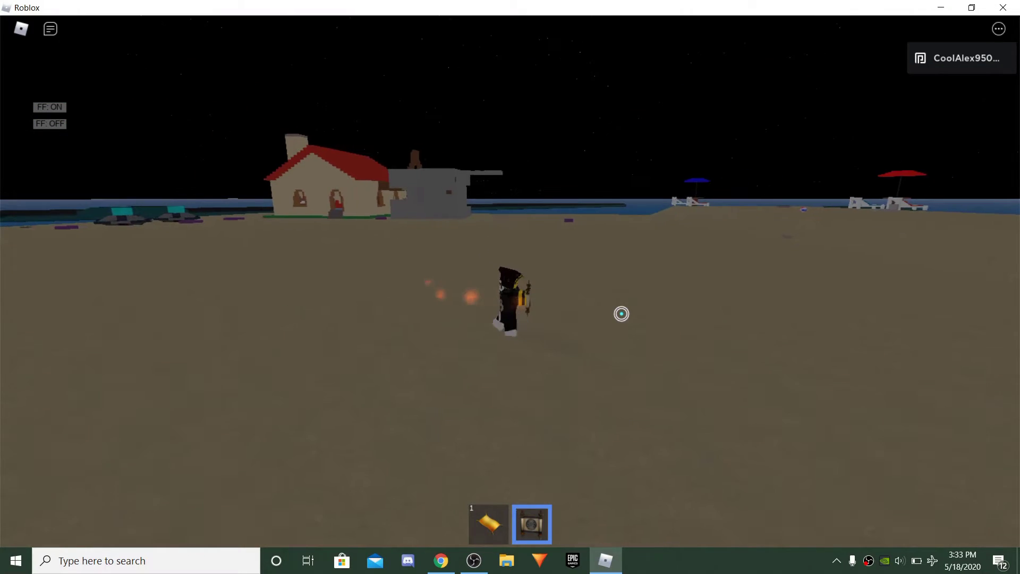
pyautogui.press('d')
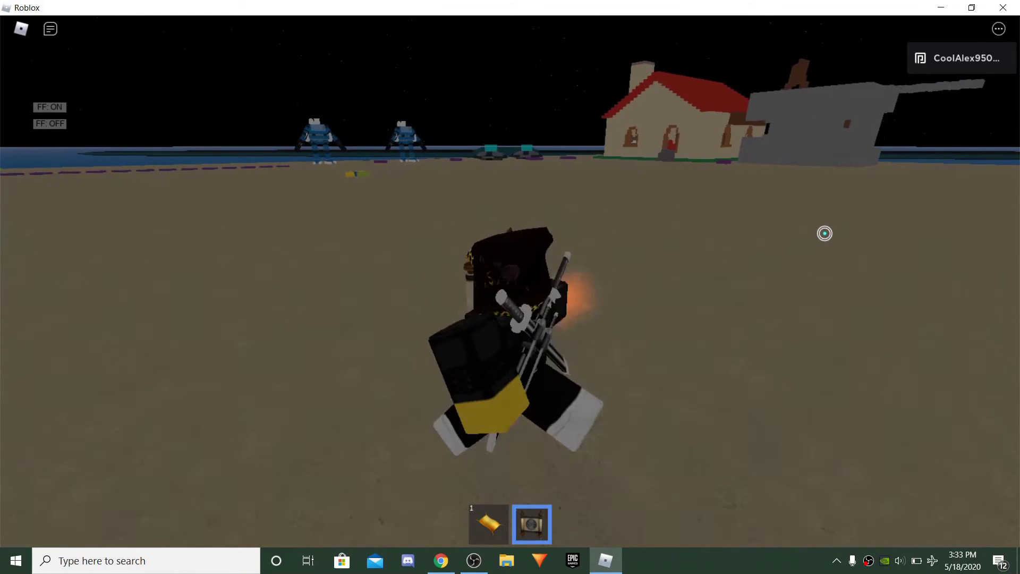
pyautogui.press('w')
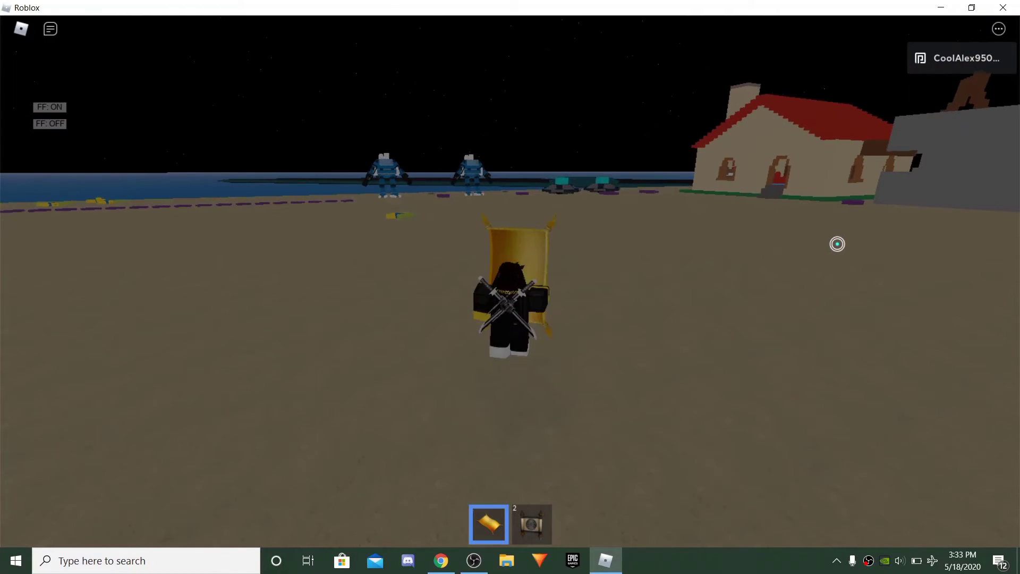
pyautogui.press('2')
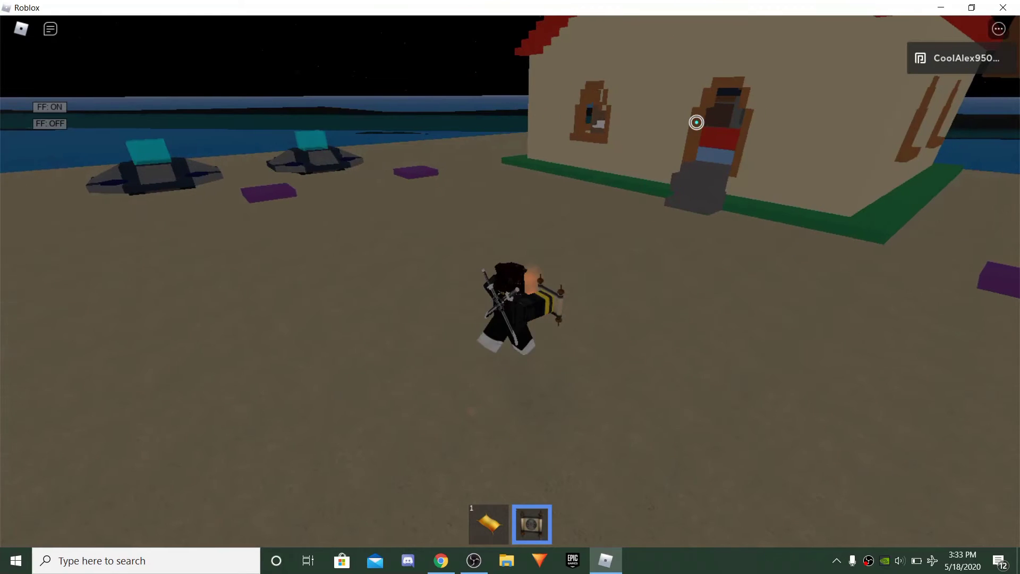
pyautogui.click(683, 120)
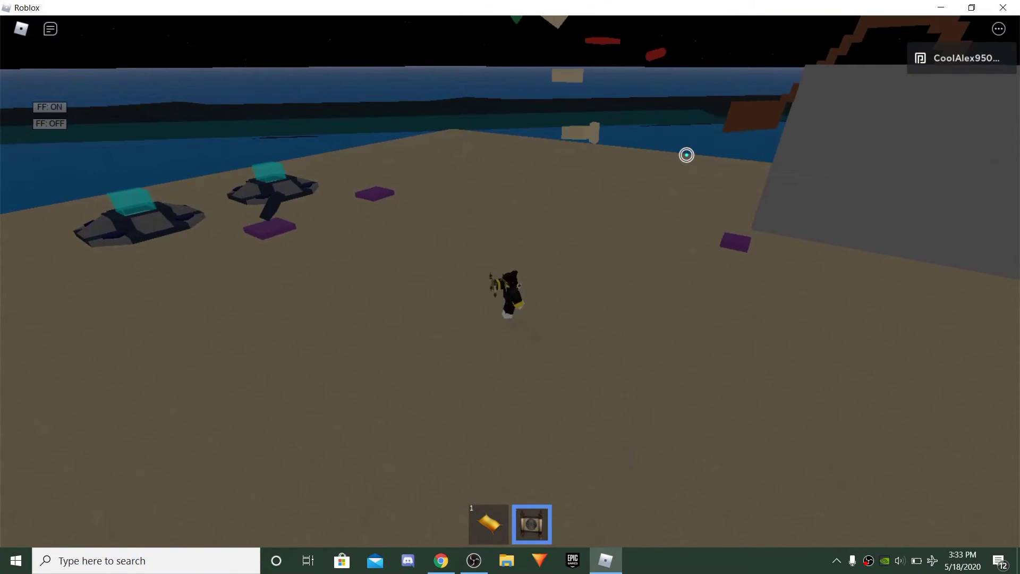
pyautogui.scroll(5, 686, 159)
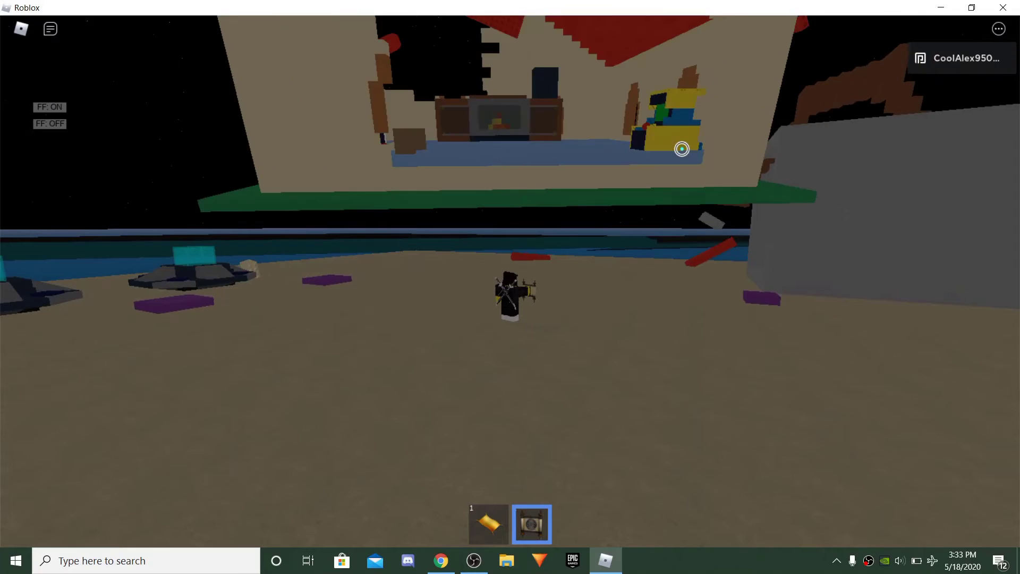
# Step: Put away the carpet, then walk past the house holding the Scroll of Sevenless
pyautogui.press('1')
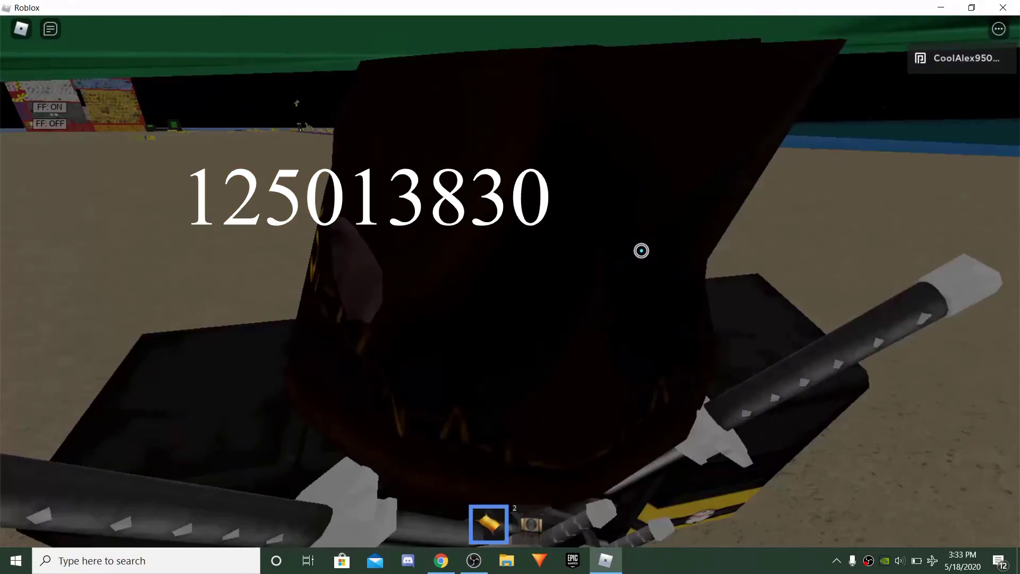
pyautogui.press('1')
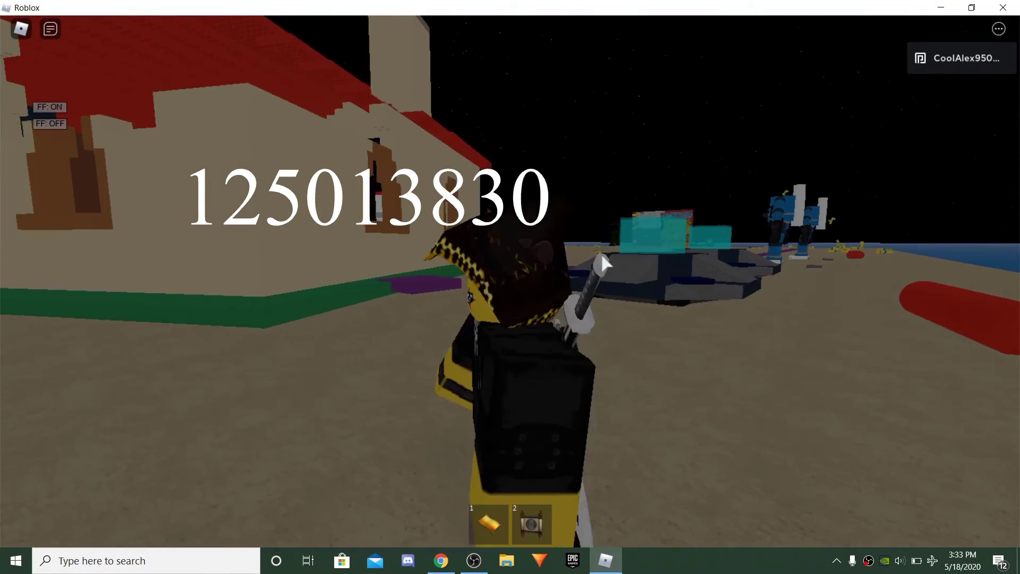
pyautogui.scroll(-3, 601, 253)
pyautogui.press('w')
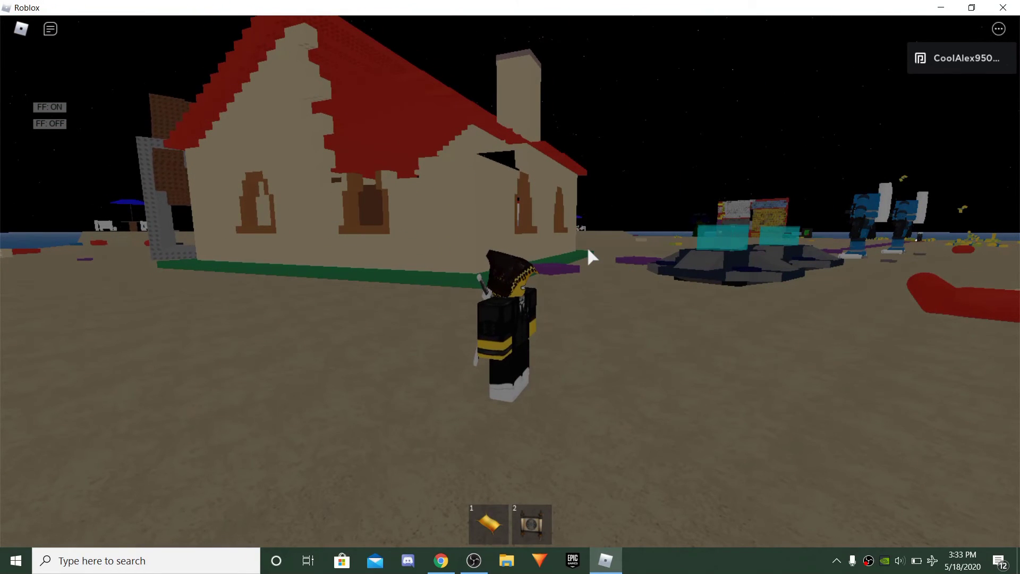
pyautogui.press('2')
pyautogui.press('a')
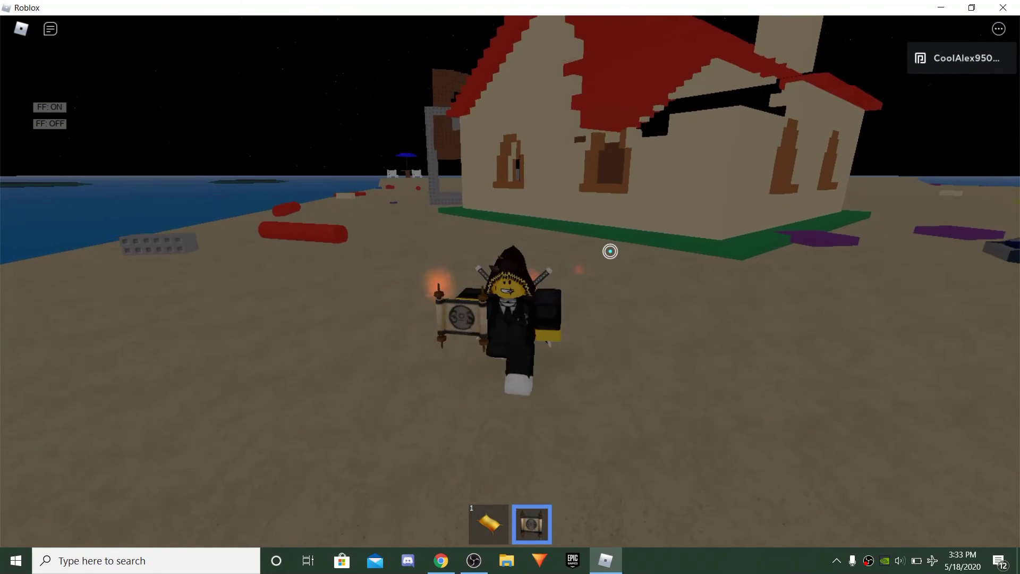
pyautogui.press('d')
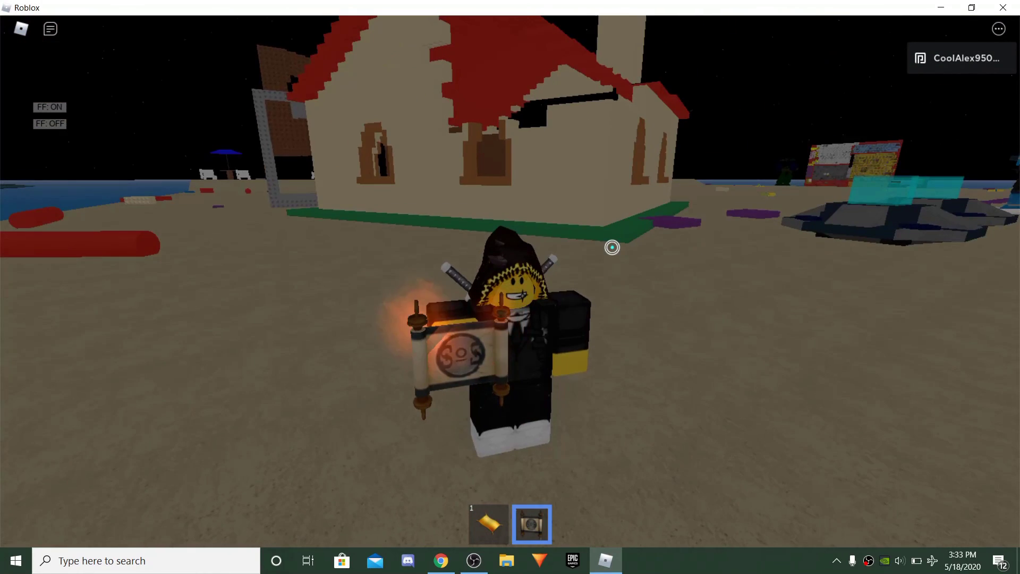